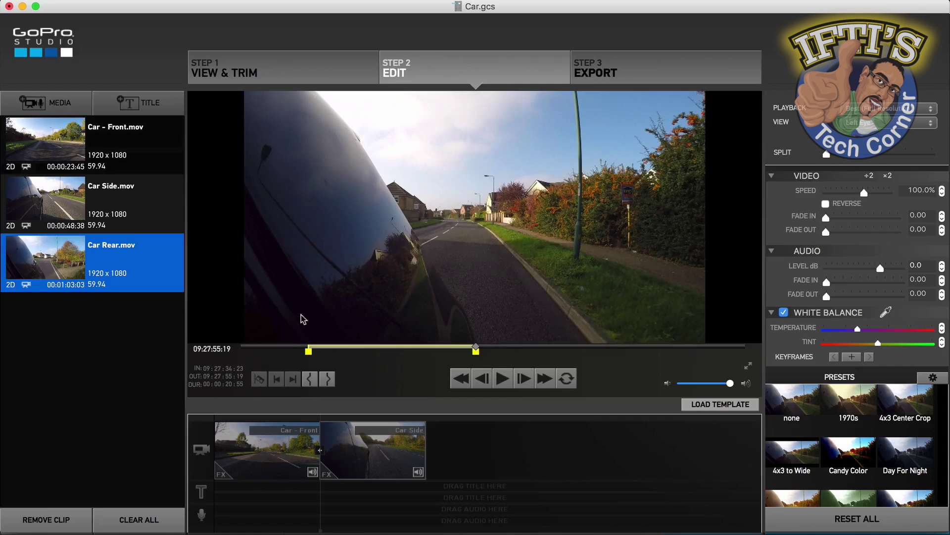
# Place Car Rear.mov on the timeline as the third clip, after Car Side.
pyautogui.moveTo(26, 258); pyautogui.dragTo(449, 459)
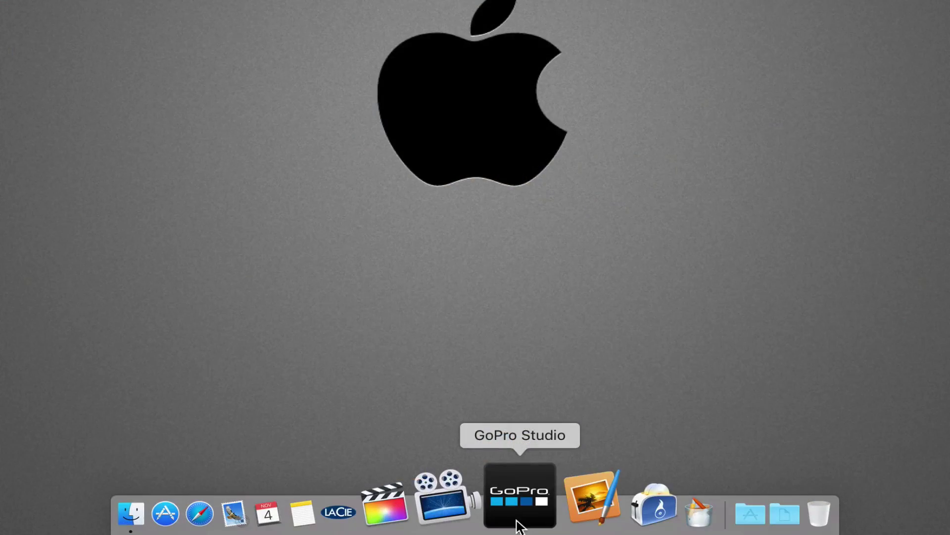
# Start a new, empty untitled GoPro Studio project from the dock icon.
pyautogui.click(520, 498)
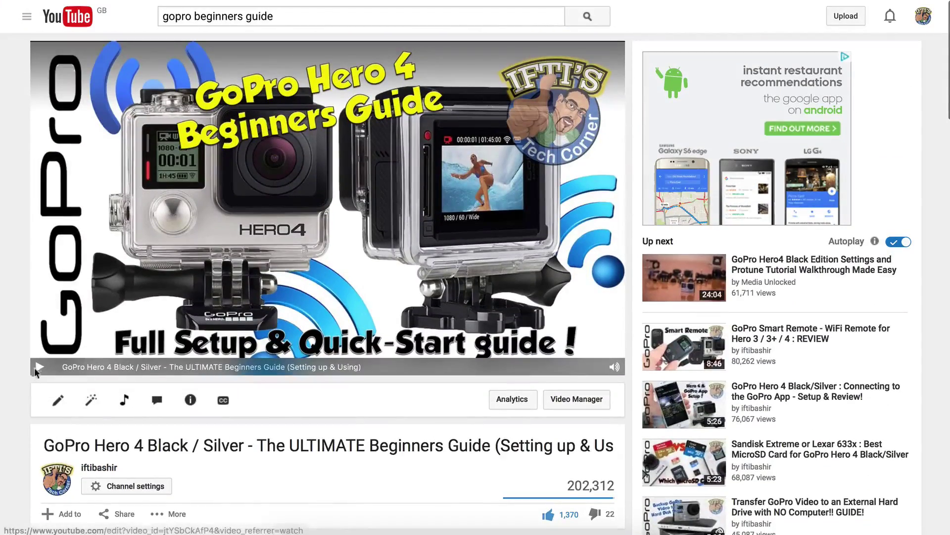
# Play the GoPro Hero 4 Ultimate Beginners Guide, skipping past 05:12 toward seven minutes.
pyautogui.click(39, 367)
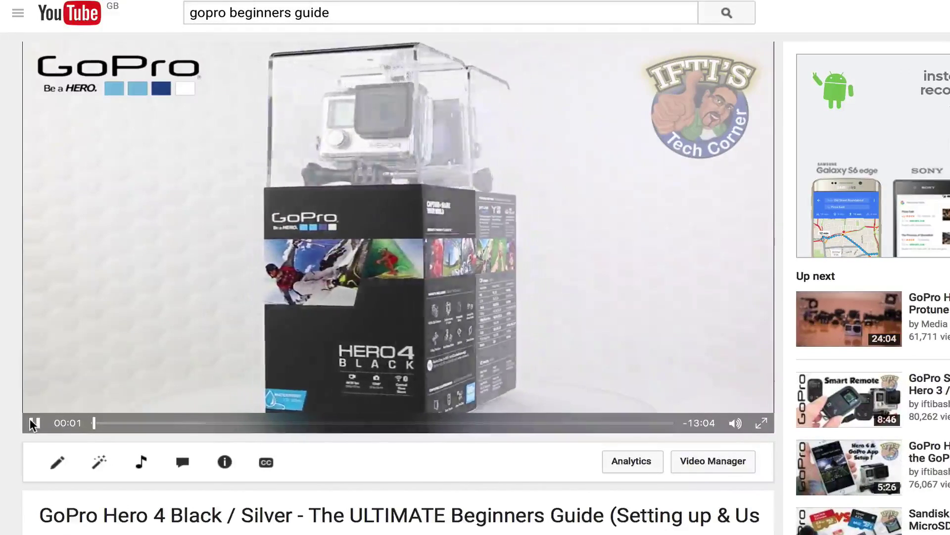
pyautogui.click(322, 423)
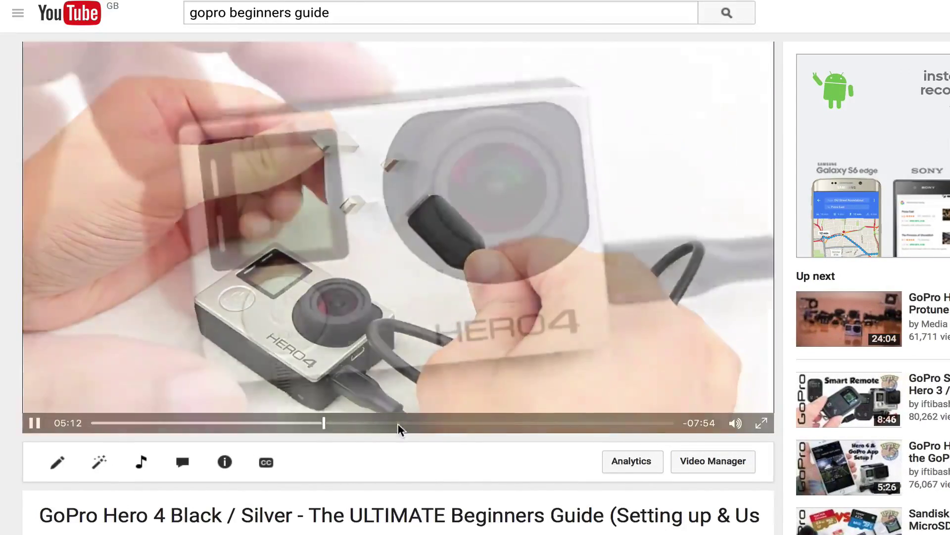
pyautogui.click(399, 425)
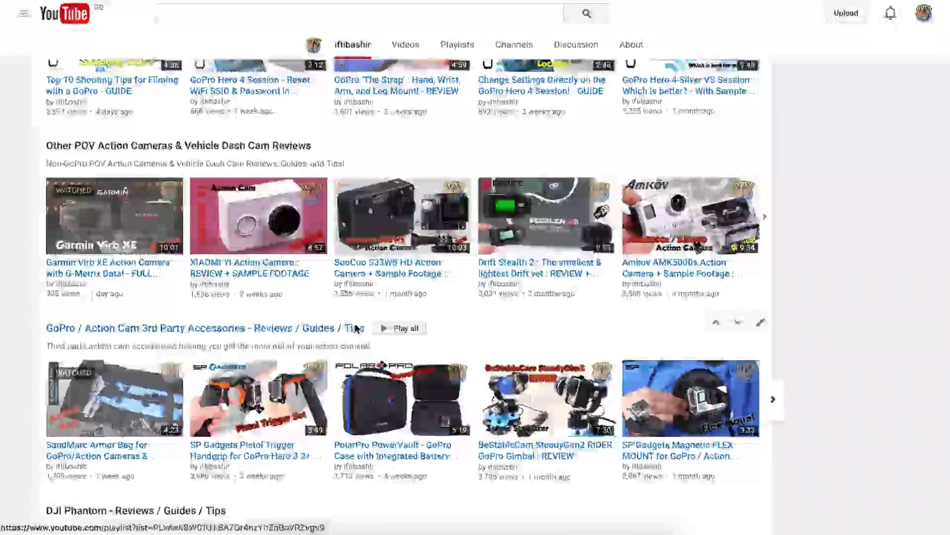
# Go to the channel's GoPro / Action Cam 3rd Party Accessories playlist.
pyautogui.click(355, 328)
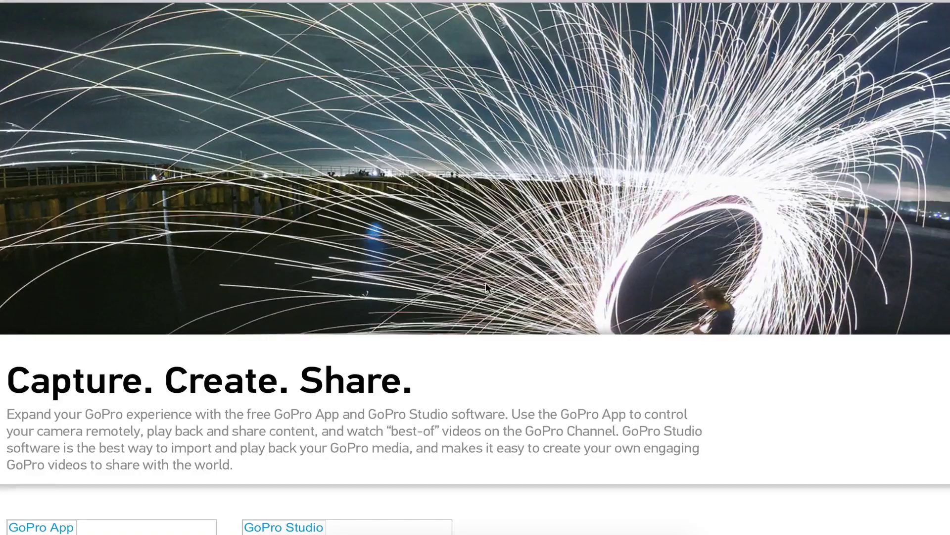
pyautogui.scroll(-5, 486, 283)
pyautogui.scroll(-2, 486, 284)
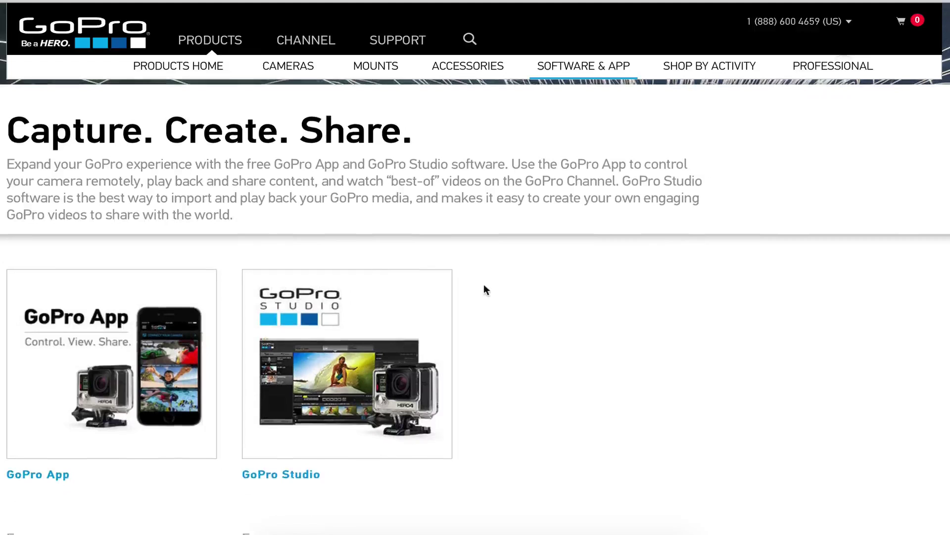
# Download GoPro Studio 2.5.7 for Mac and advance its installer to the license agreement.
pyautogui.click(351, 350)
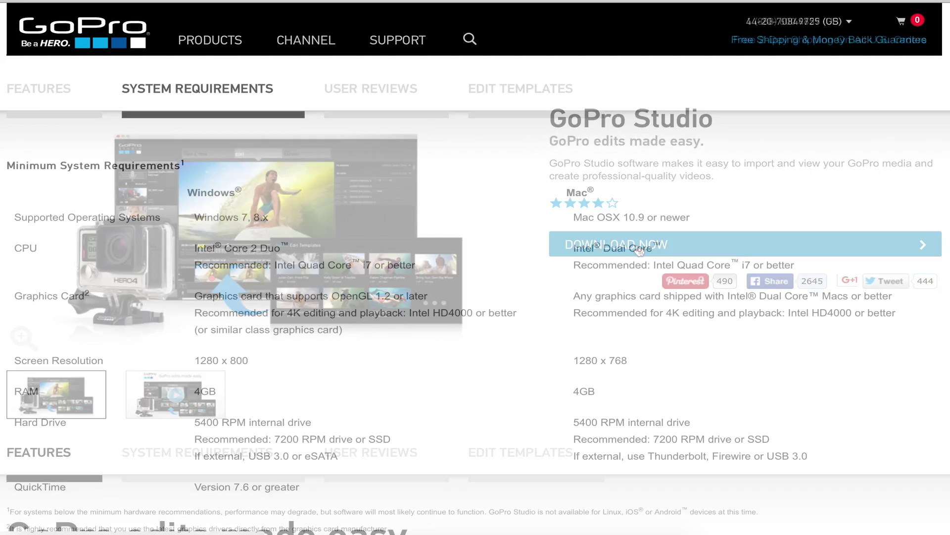
pyautogui.scroll(5, 476, 297)
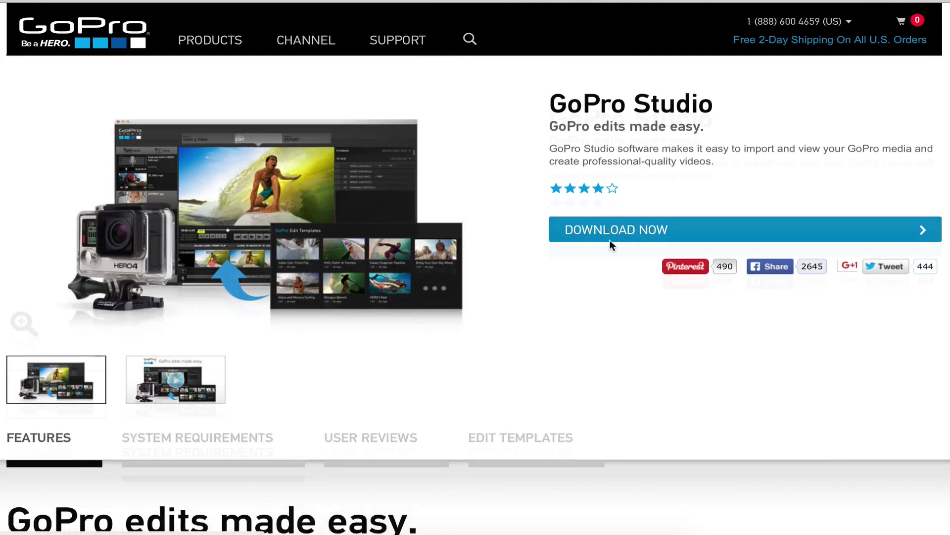
pyautogui.click(610, 240)
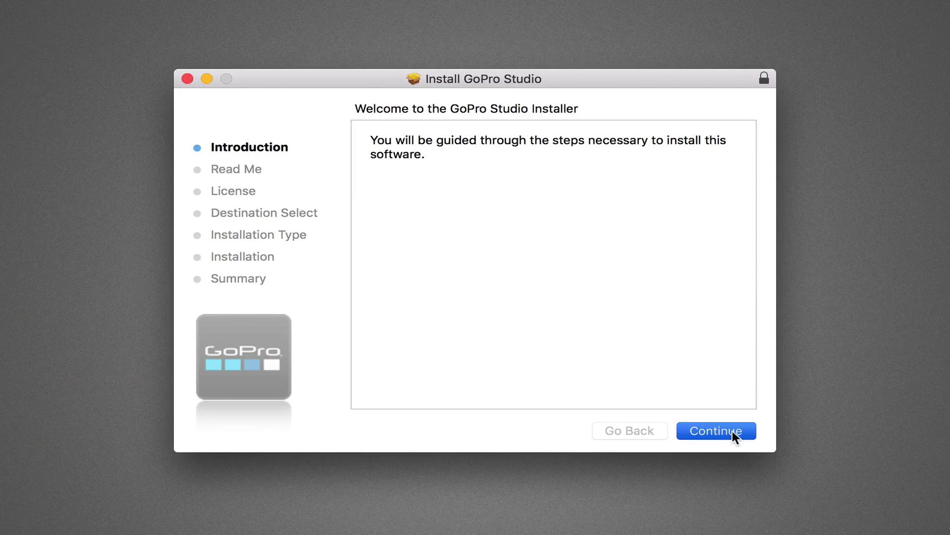
pyautogui.click(733, 431)
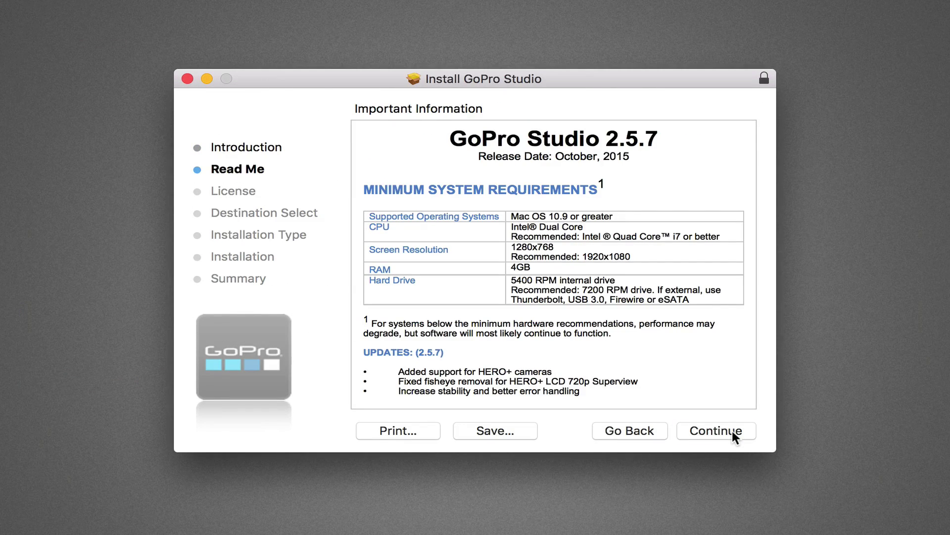
pyautogui.click(732, 431)
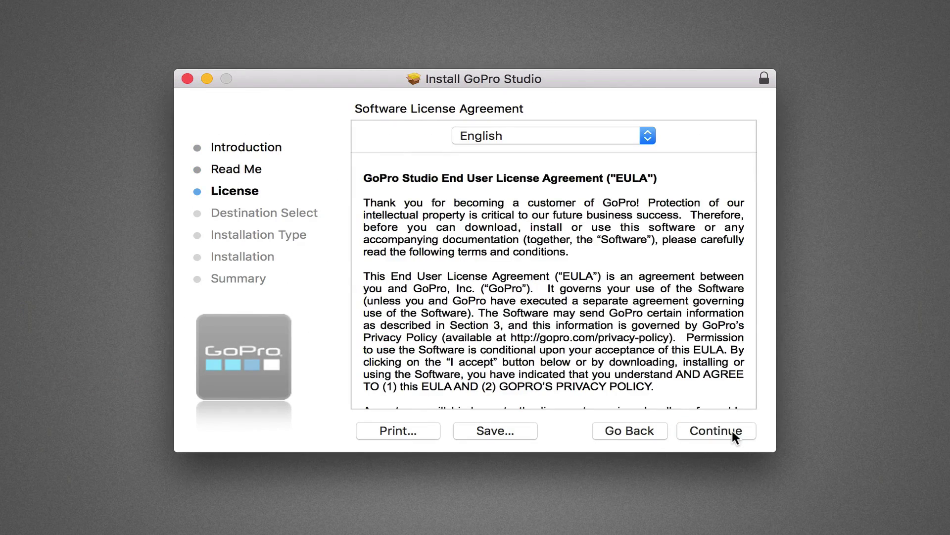